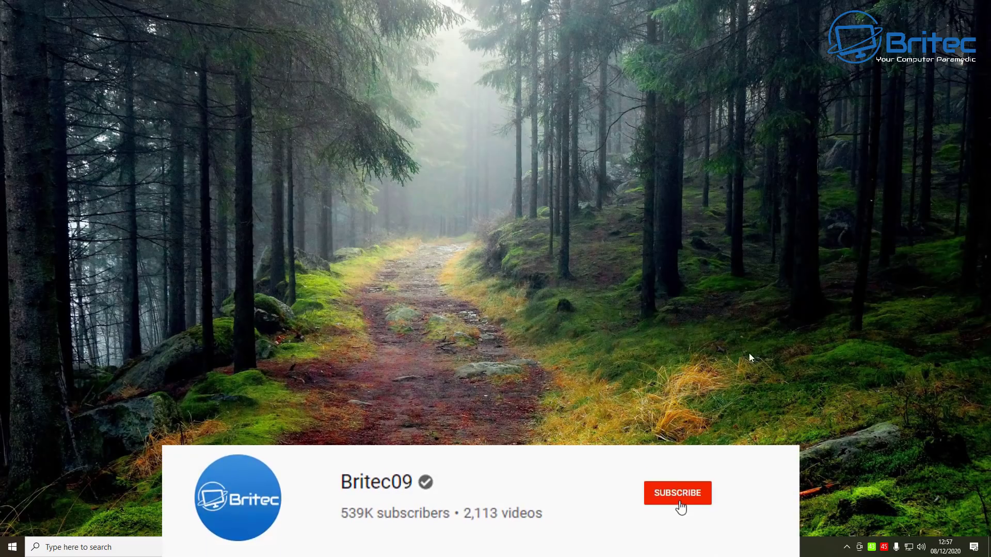
- Right-click an empty spot on the taskbar to show its context menu
right_click(550, 547)
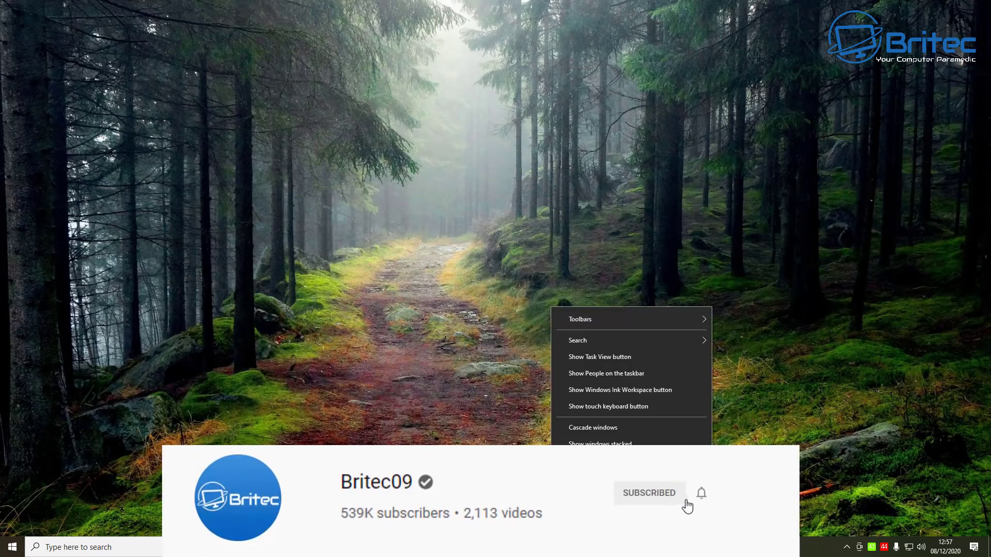
- Launch Task Manager, review CPU and Memory on the Performance tab, then close it
click(578, 496)
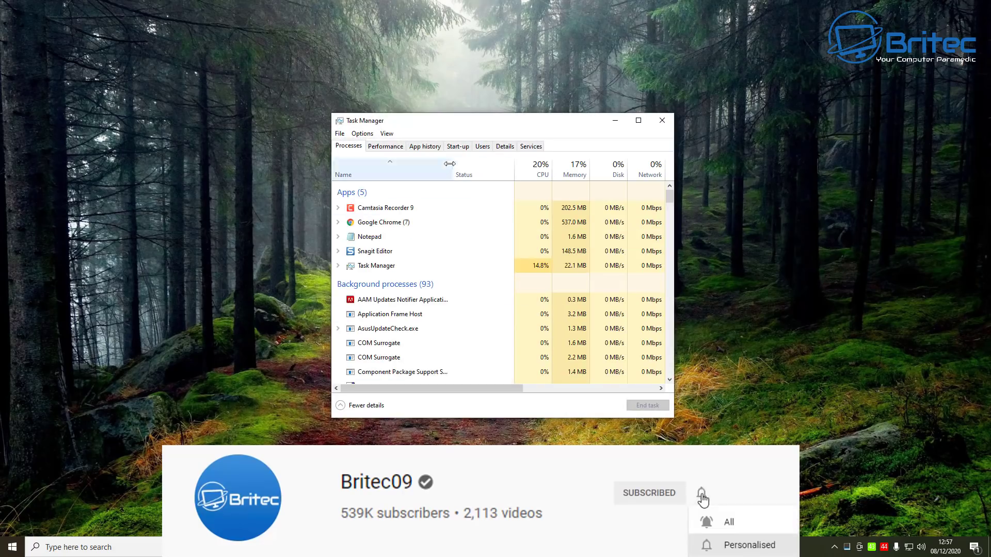
click(384, 147)
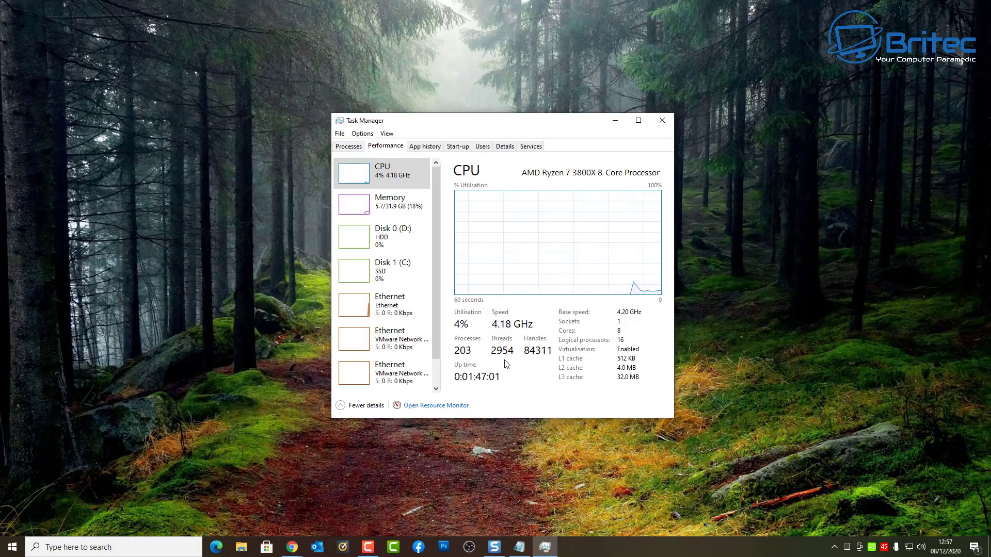
click(385, 212)
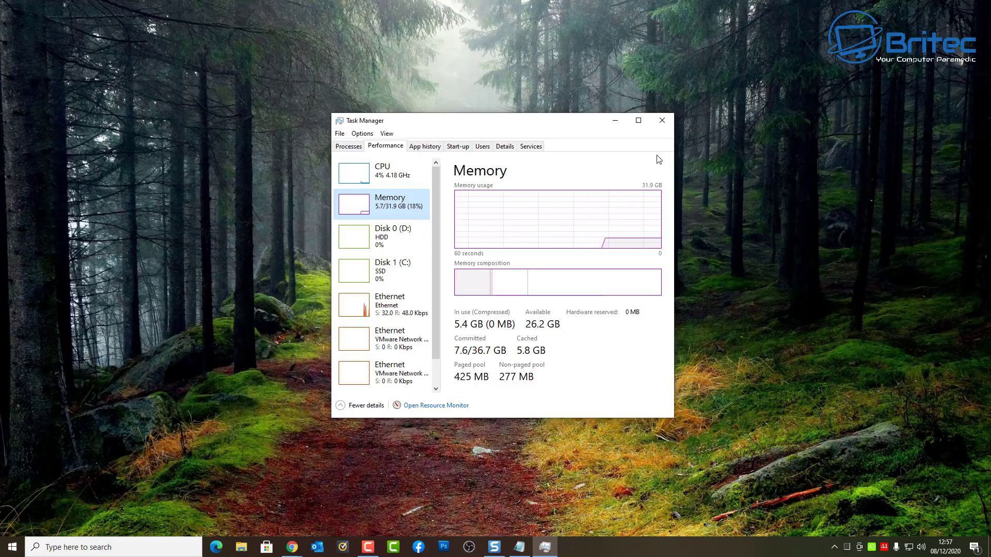
click(663, 122)
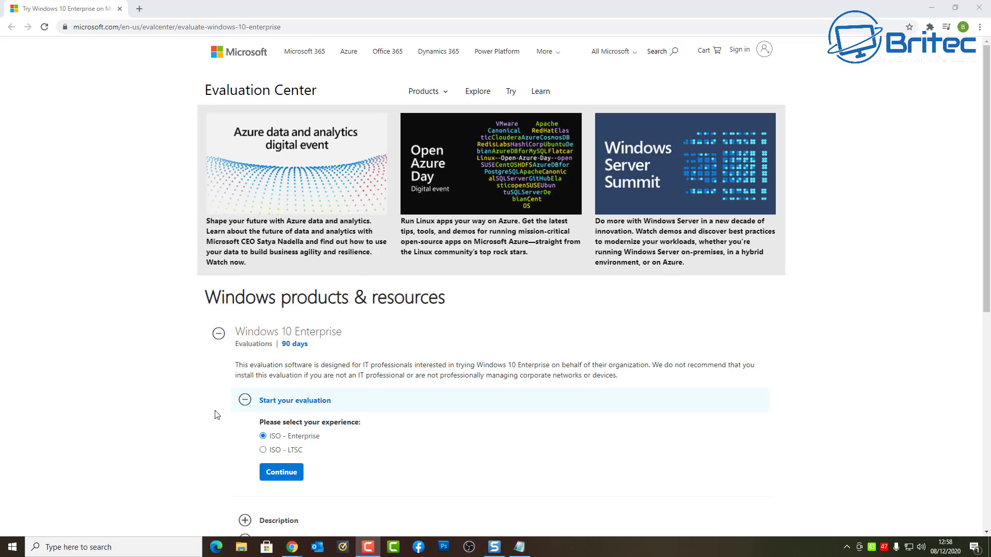
- Select the ISO - LTSC edition on the Windows 10 Enterprise evaluation page
click(263, 450)
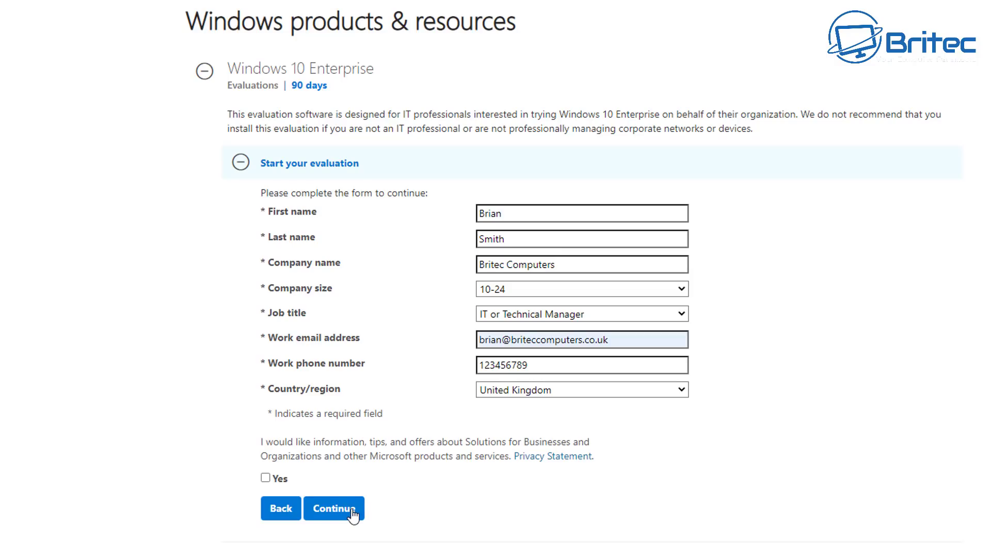
- Submit the registration, choose 64 bit and English (Great Britain), and download the LTSC ISO
click(353, 515)
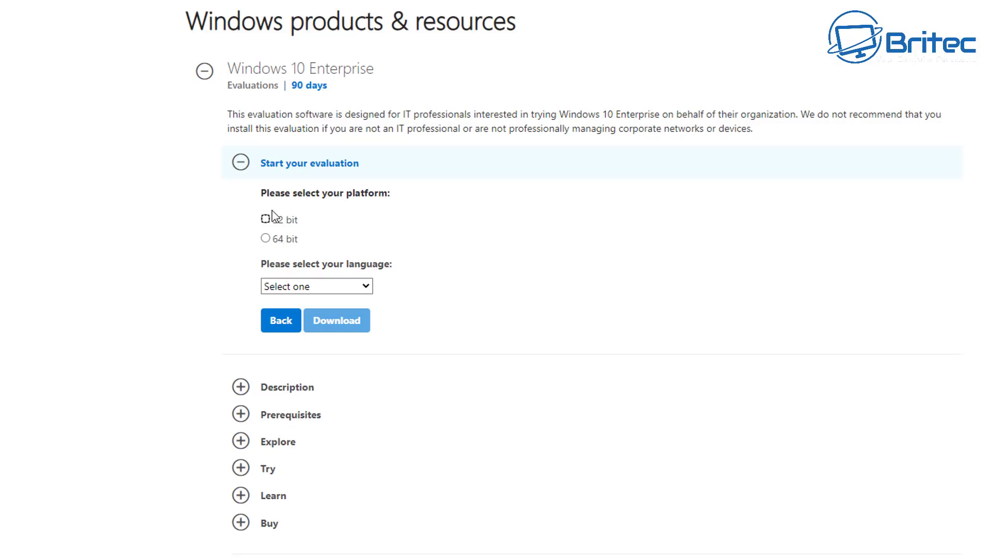
click(265, 239)
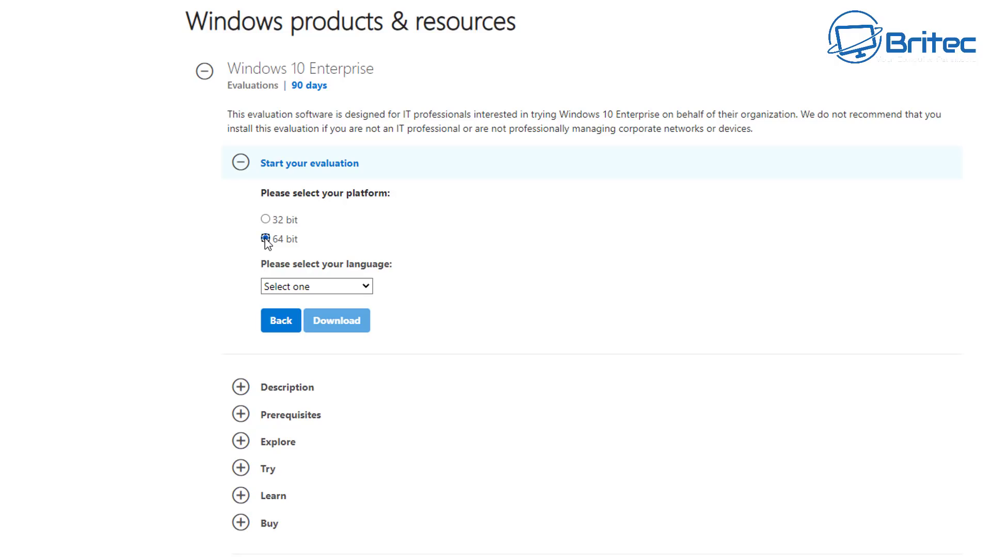
click(370, 287)
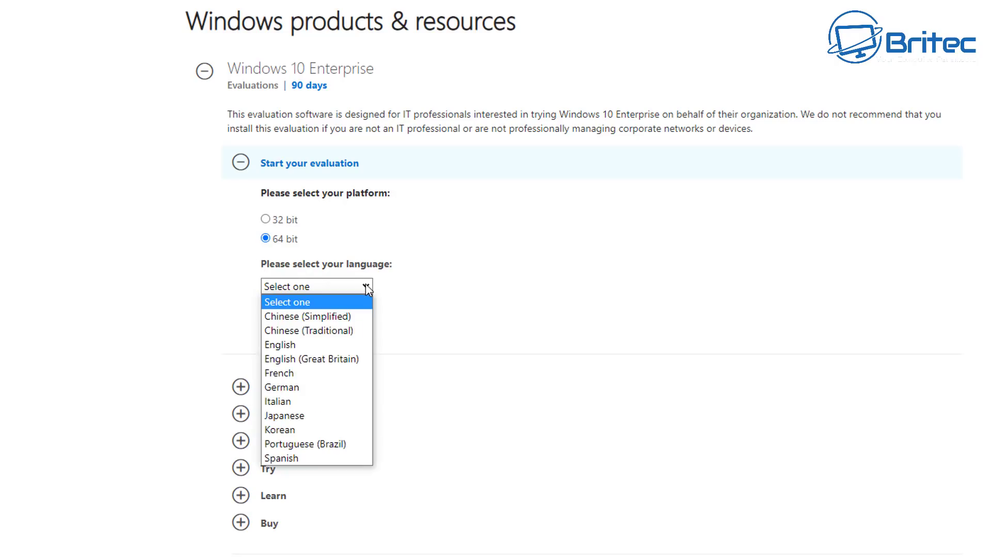
click(337, 360)
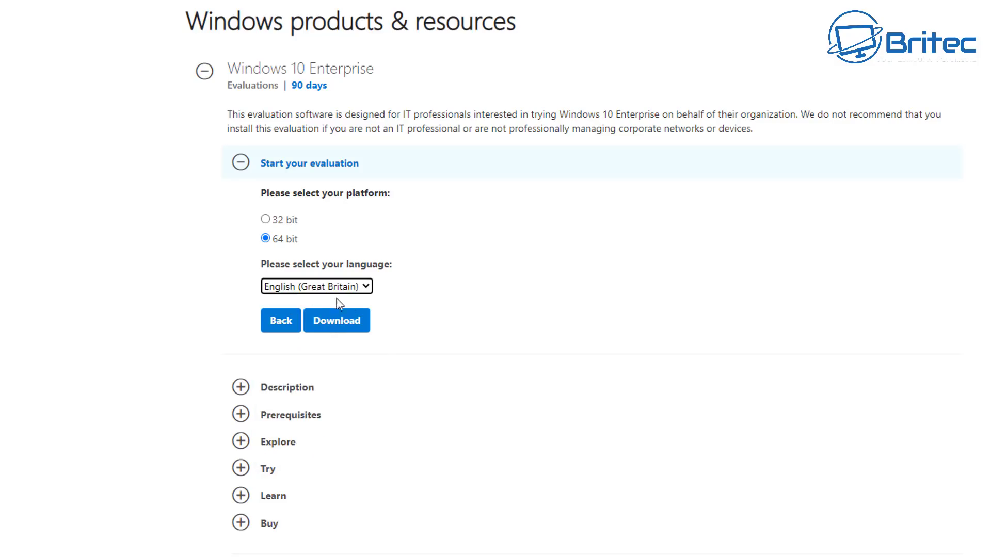
click(345, 325)
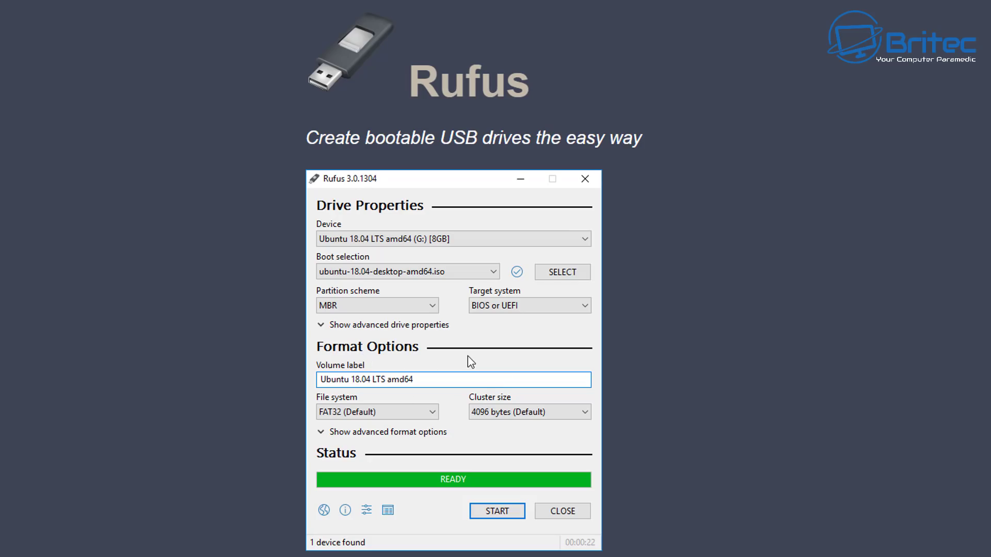
- Scroll down the Rufus website to the Download section
scroll(807, 427, down, 10)
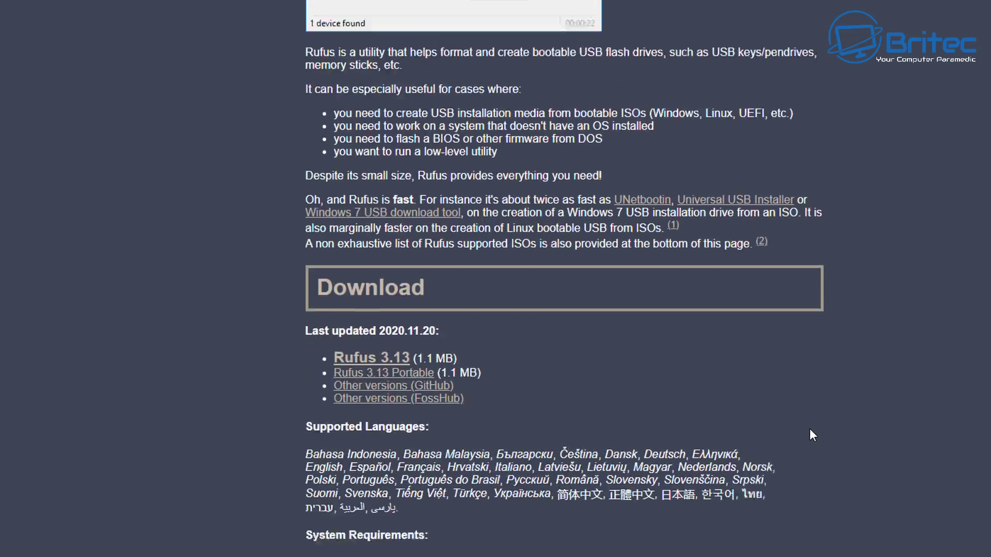
scroll(810, 430, down, 2)
scroll(810, 429, down, 3)
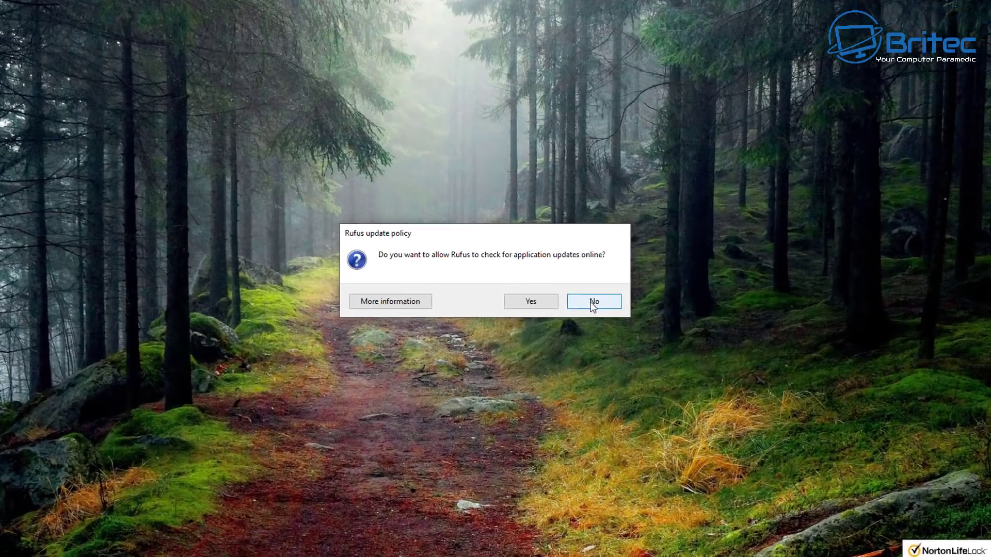
- Decline Rufus update checks, verify the LTSC (E:) drive in Explorer, and load the LTSC ISO
click(584, 284)
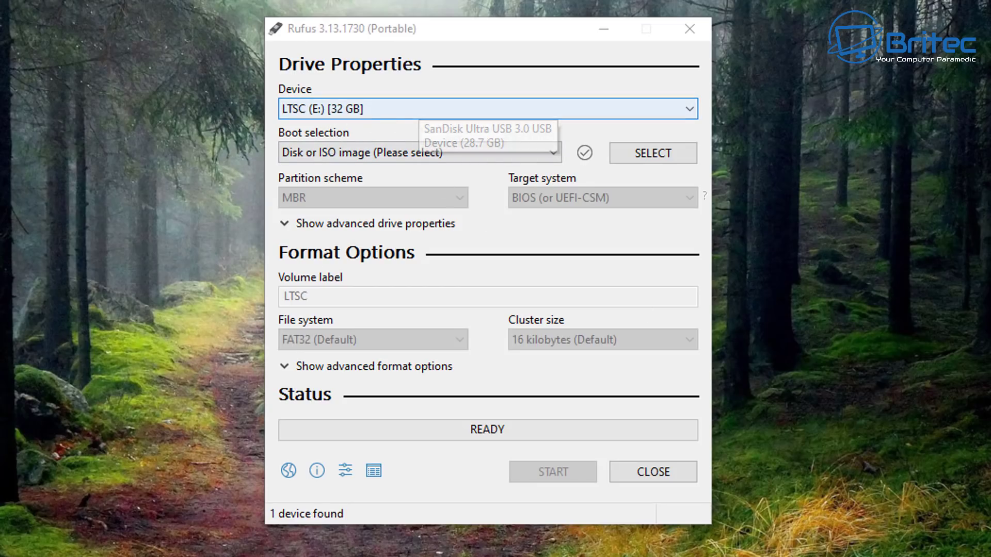
key(super+e)
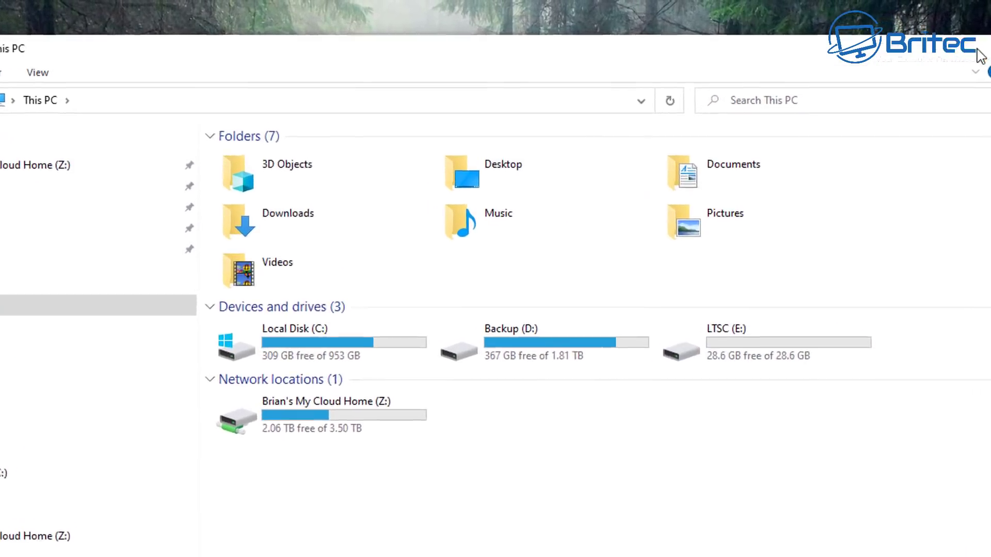
click(981, 56)
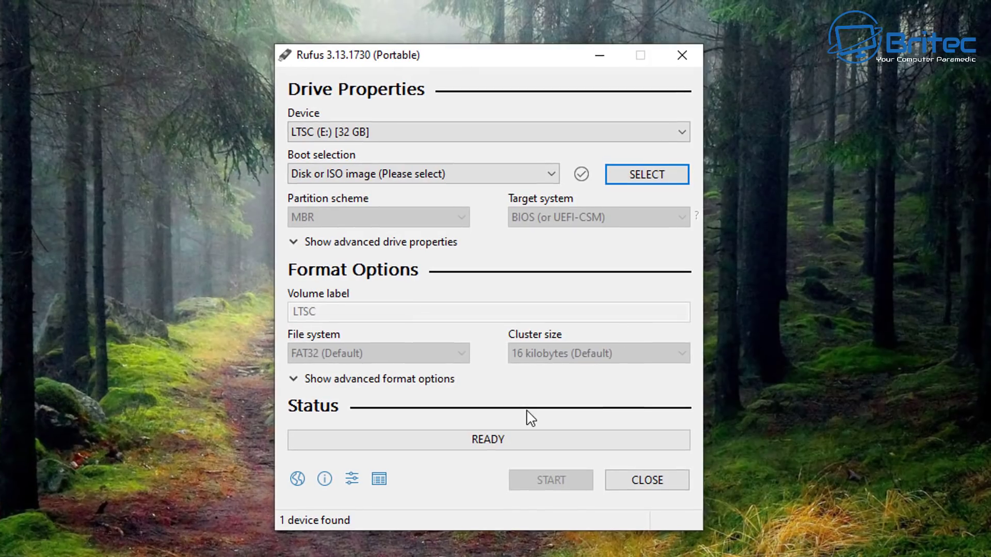
click(647, 174)
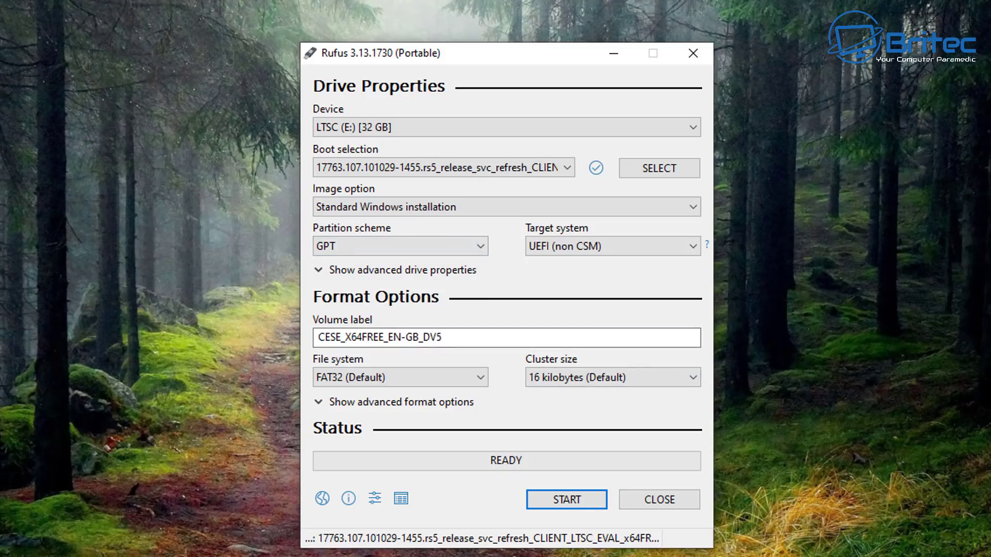
- Compare MBR and GPT partition schemes and the target system options, ending on GPT
click(453, 253)
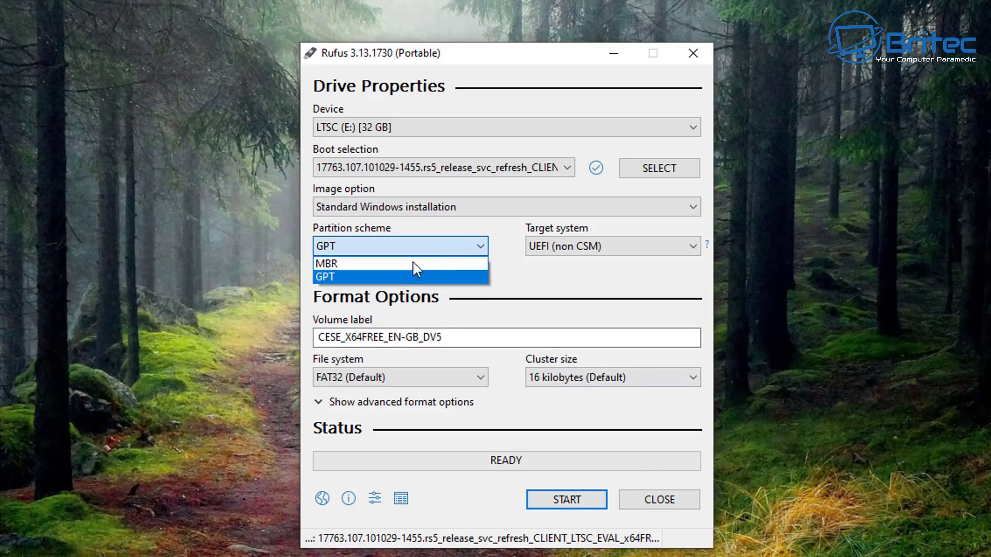
click(416, 265)
click(434, 253)
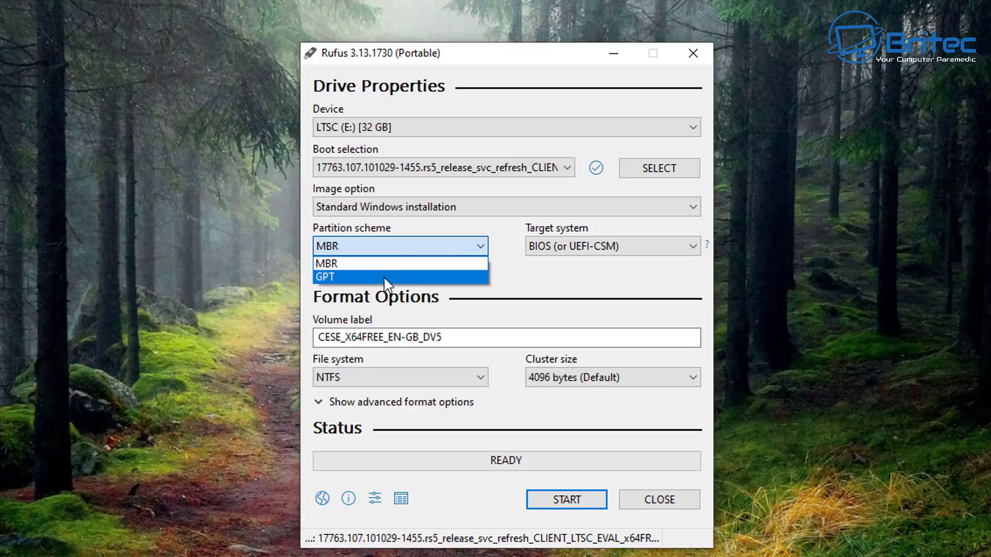
click(385, 278)
click(450, 249)
click(382, 264)
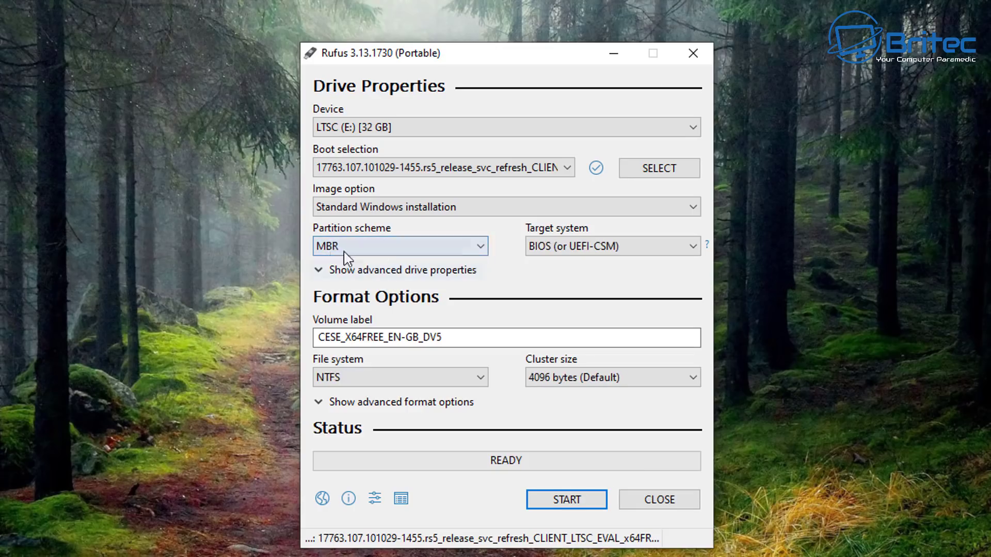
click(648, 246)
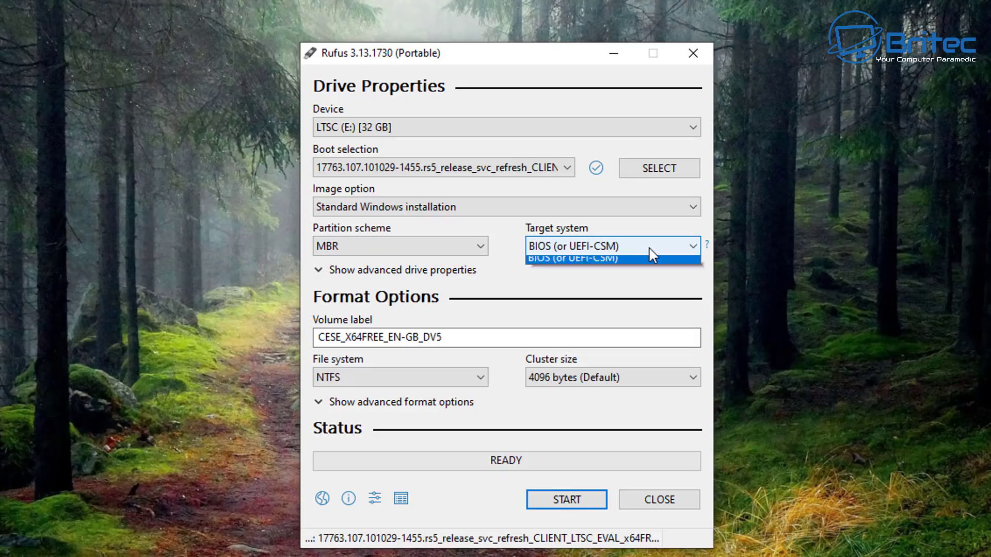
click(649, 247)
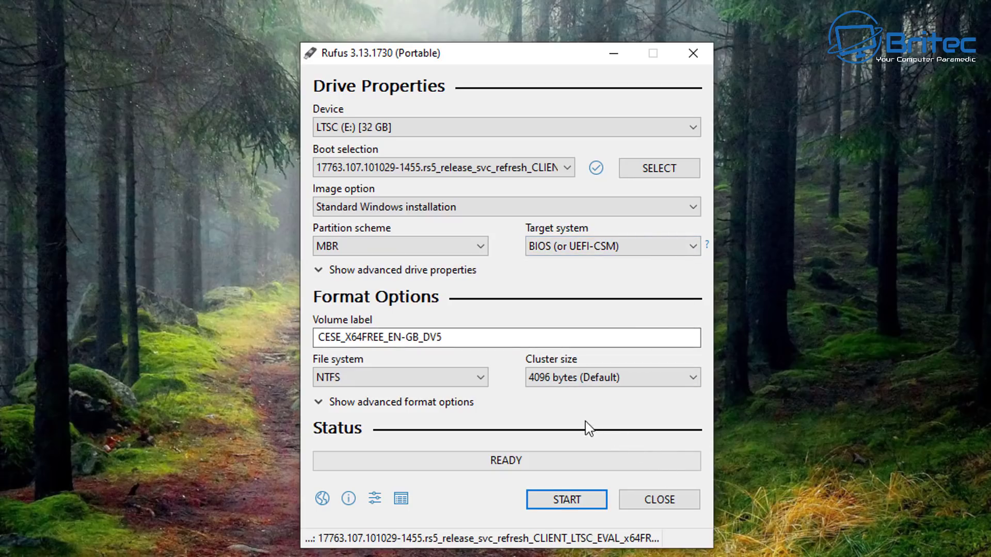
click(431, 248)
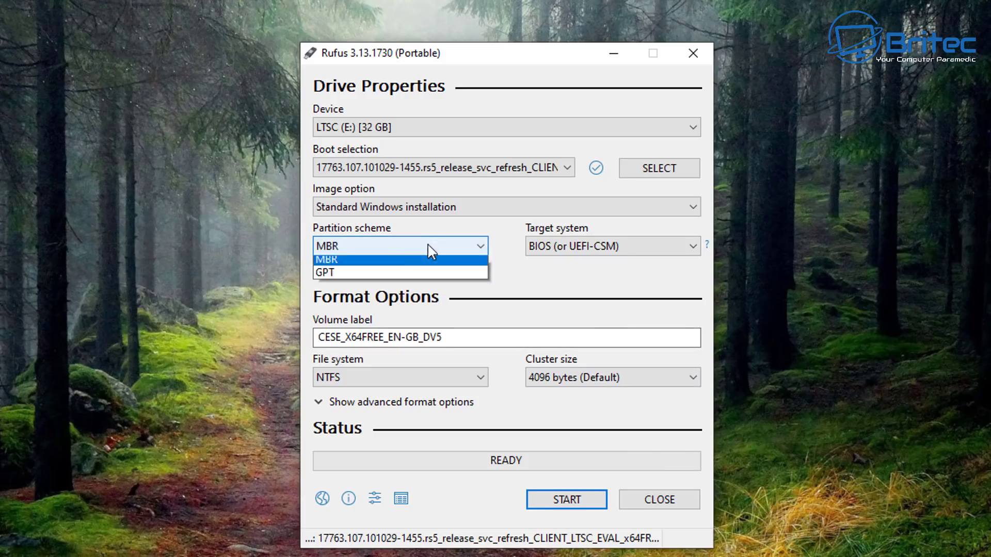
click(395, 273)
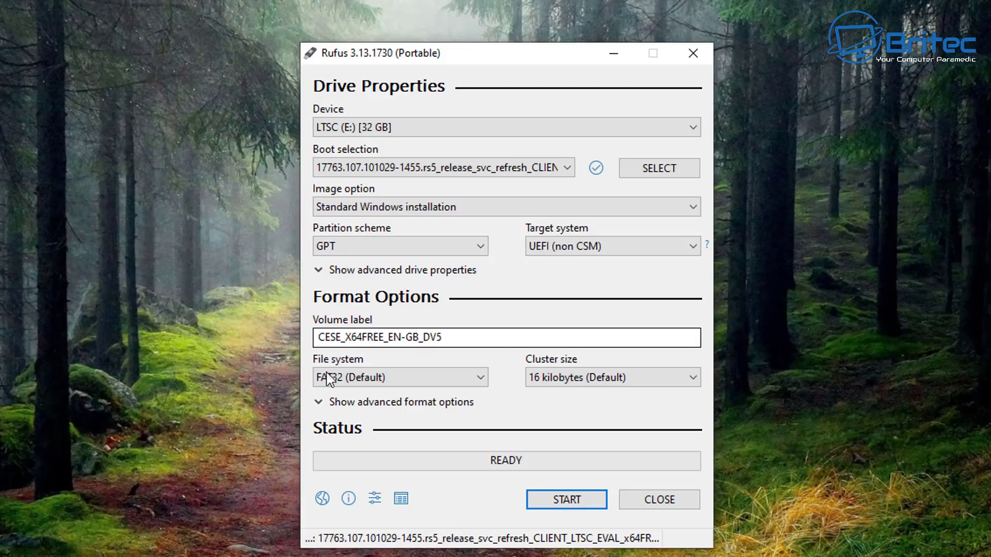
- Set the file system to NTFS and the partition scheme to MBR
click(409, 378)
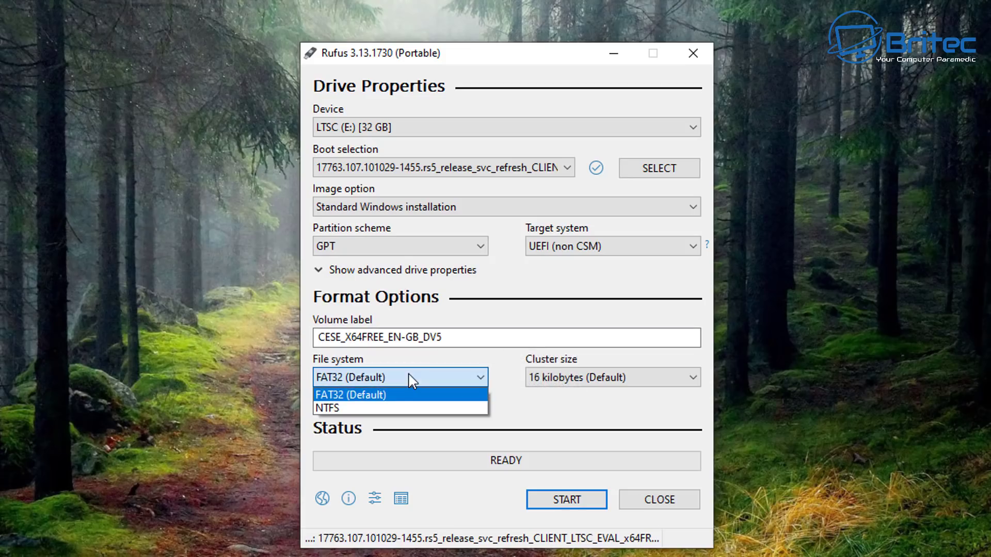
click(352, 406)
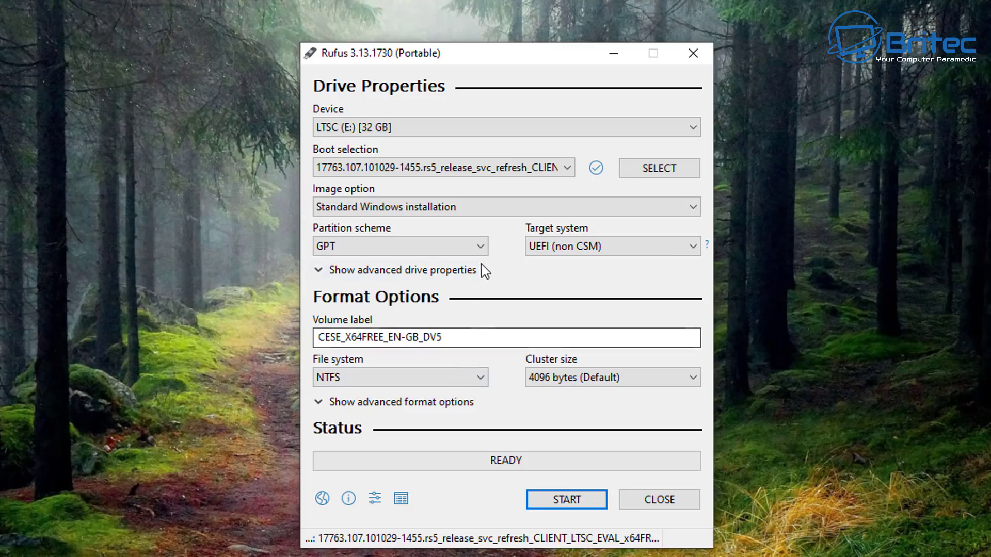
click(479, 247)
click(457, 262)
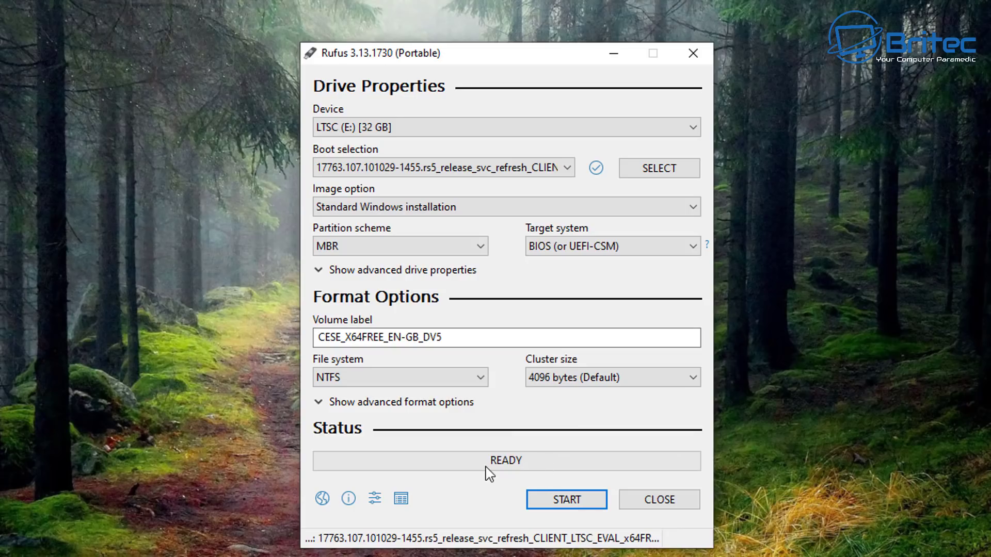
- Start writing to LTSC (E:), accepting the data-destruction and multiple-partitions warnings
click(553, 502)
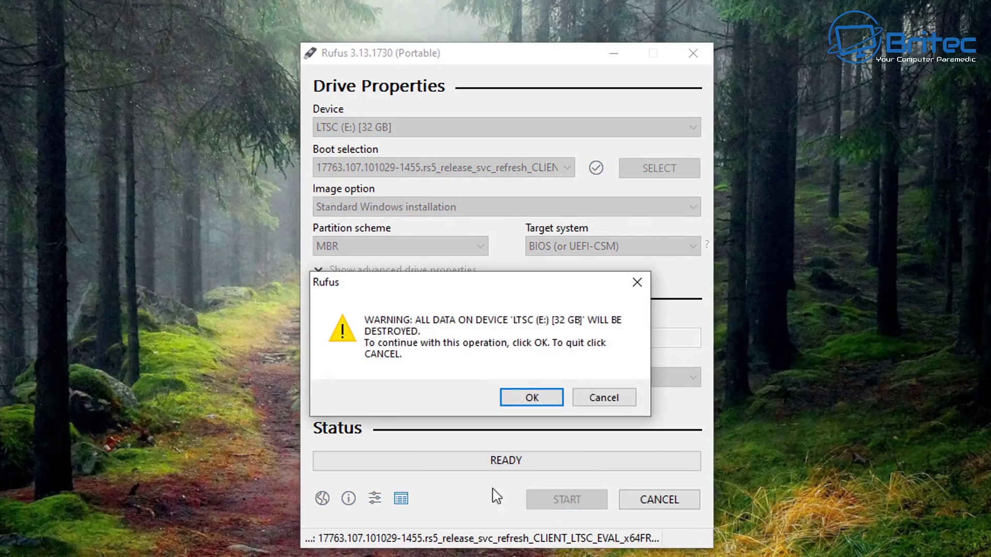
click(532, 398)
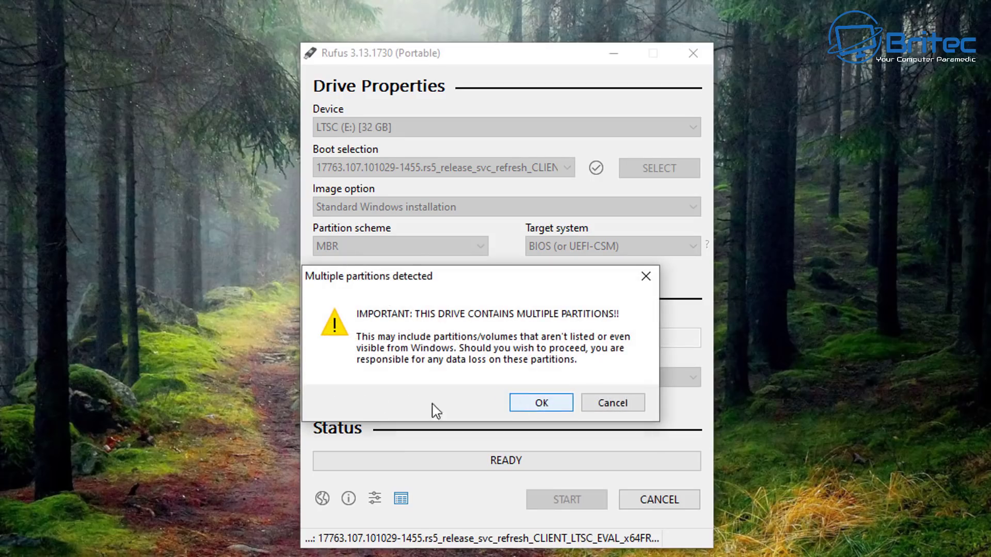
click(533, 405)
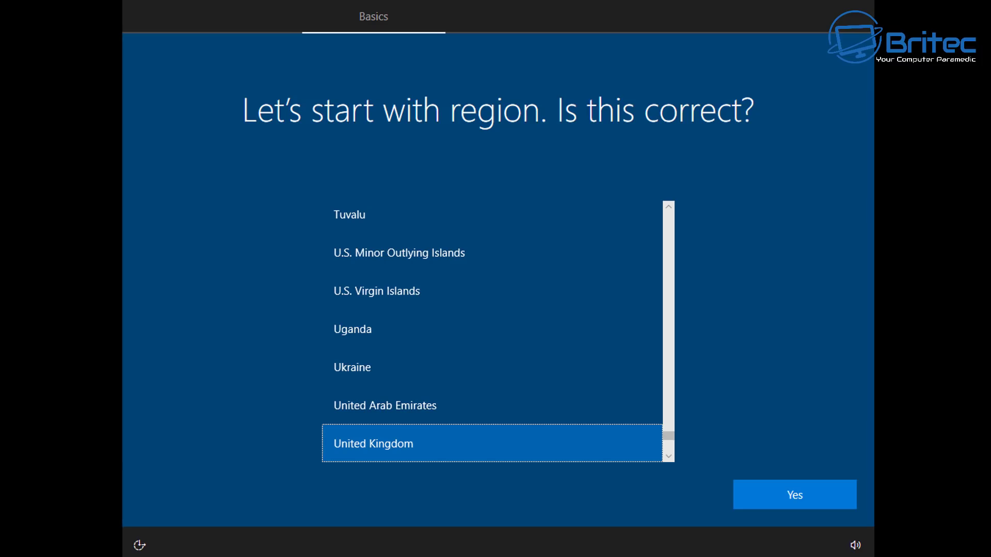
- Confirm United Kingdom region and keyboard layout, skip a second layout, and continue setup
click(781, 491)
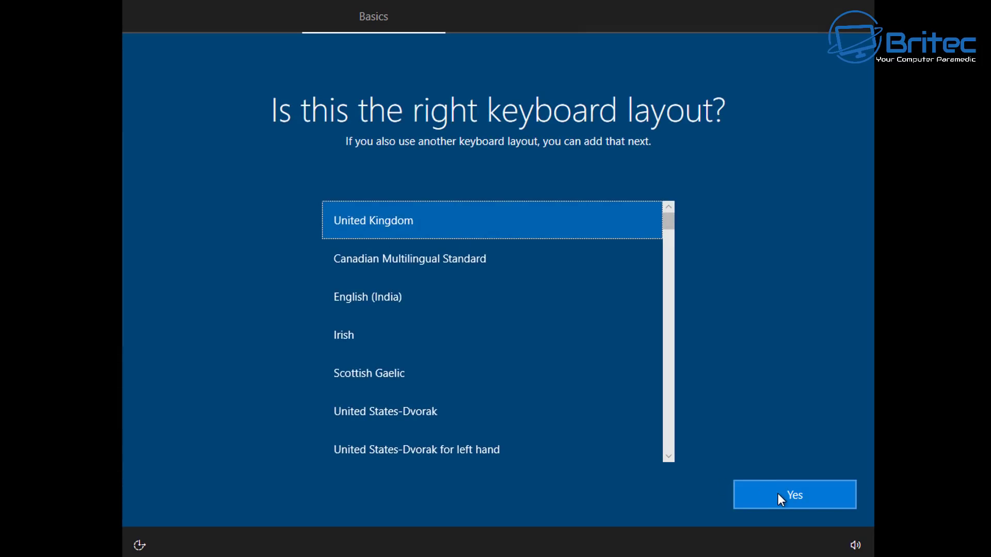
click(778, 494)
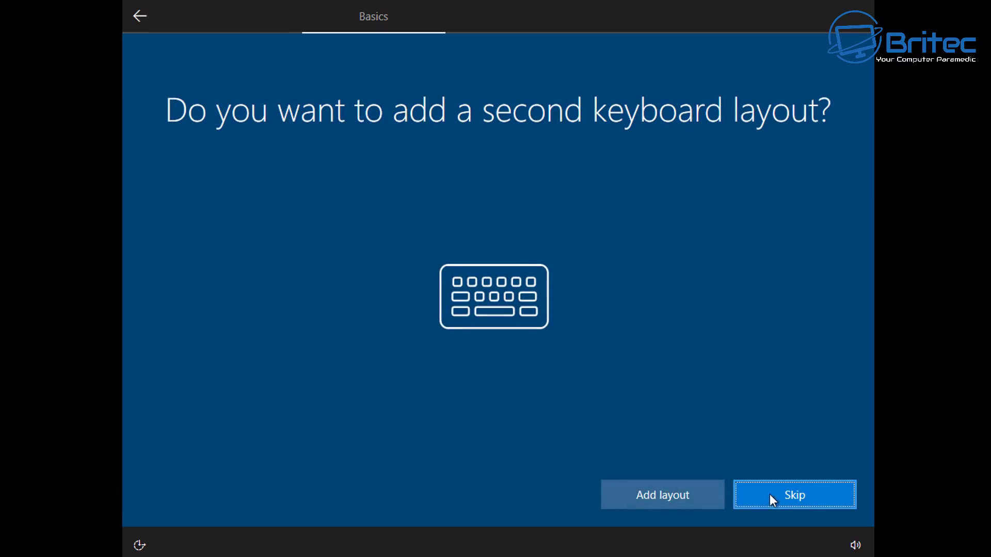
click(779, 500)
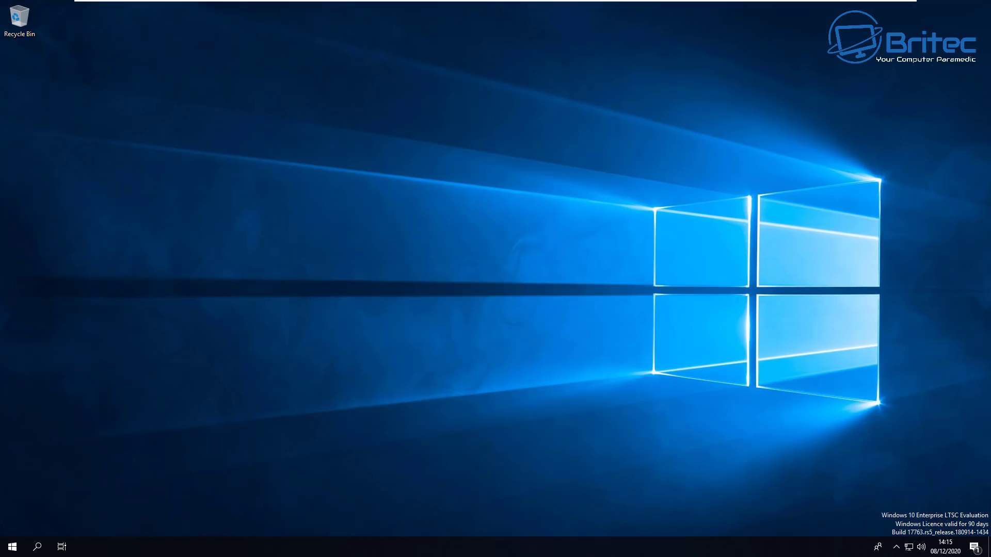
click(478, 421)
- Open and close the search panel, then launch Settings from the Start menu gear icon
click(38, 547)
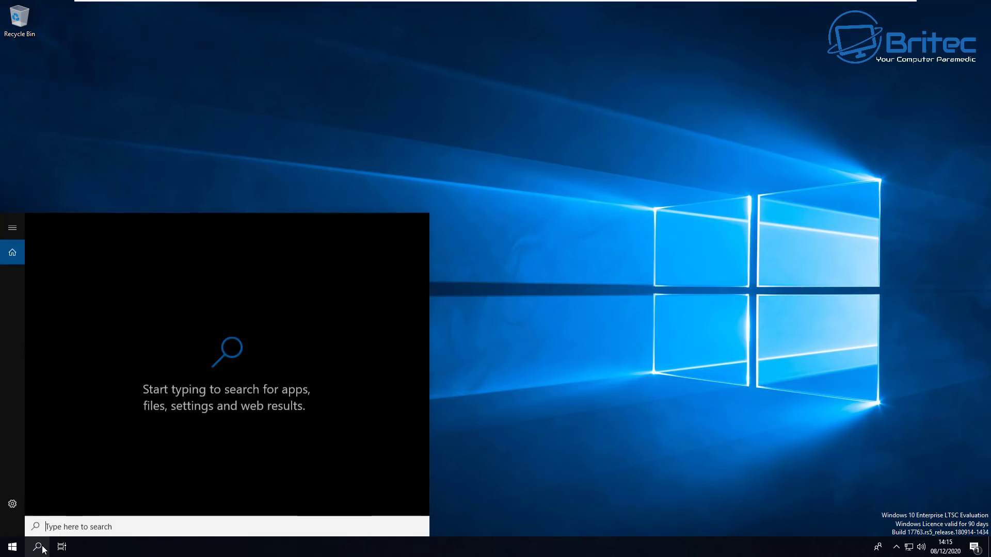
click(38, 547)
click(13, 547)
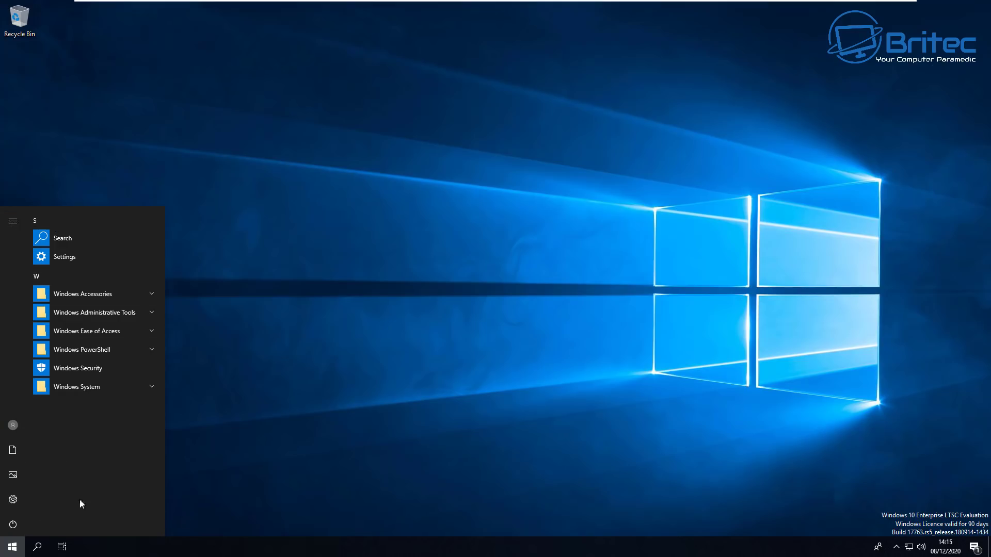
click(13, 502)
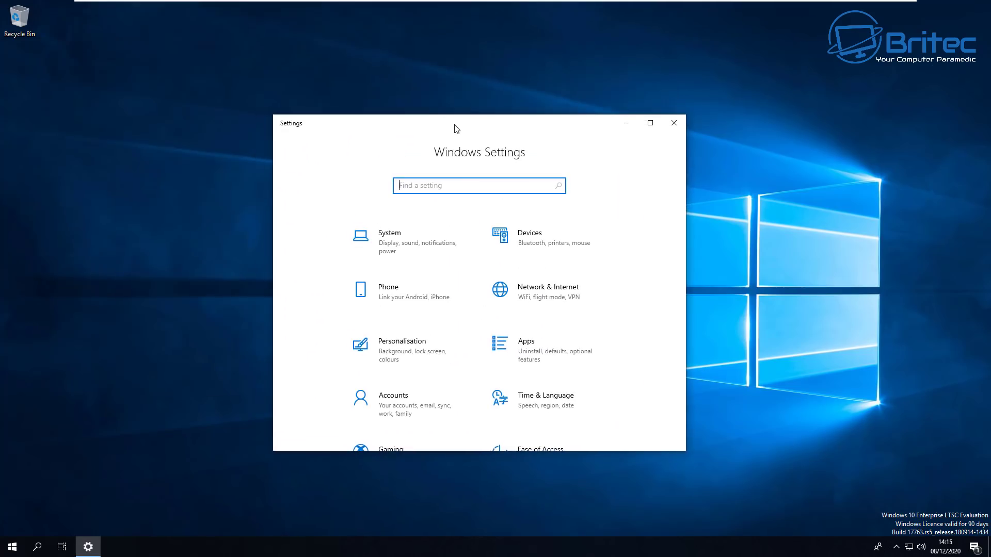
- Maximize Settings and browse the Apps pages: Default apps, Offline maps, Apps for websites, Video playback
click(649, 121)
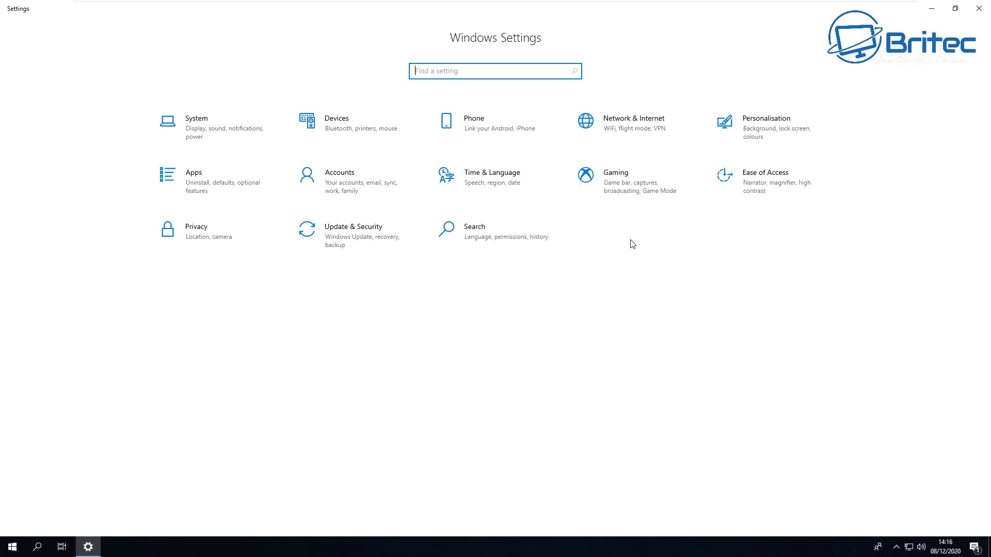
click(220, 179)
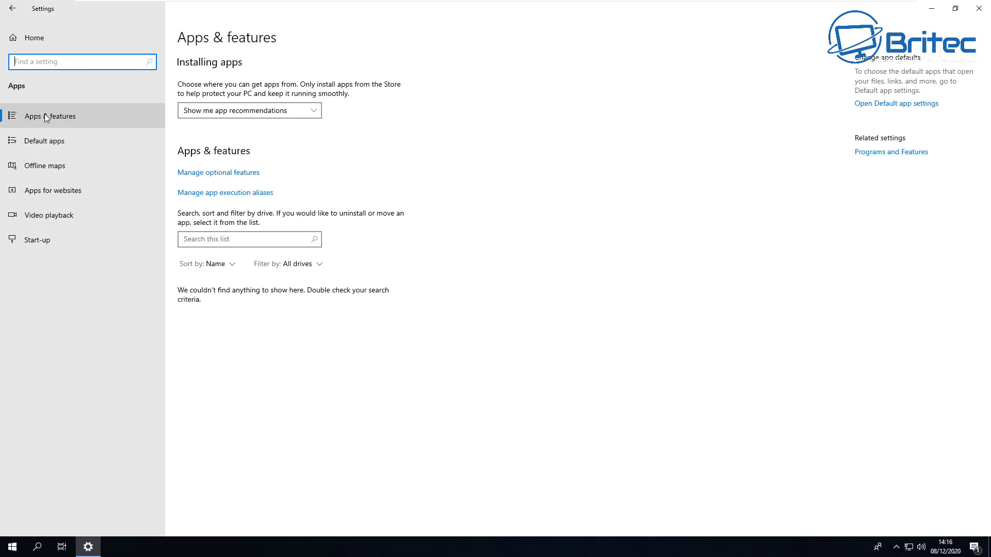
click(37, 133)
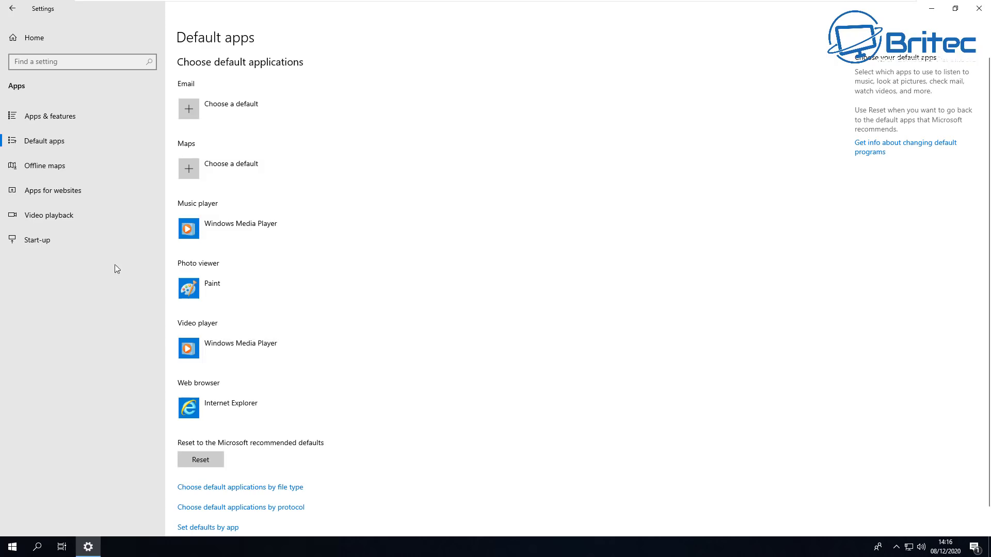
click(38, 172)
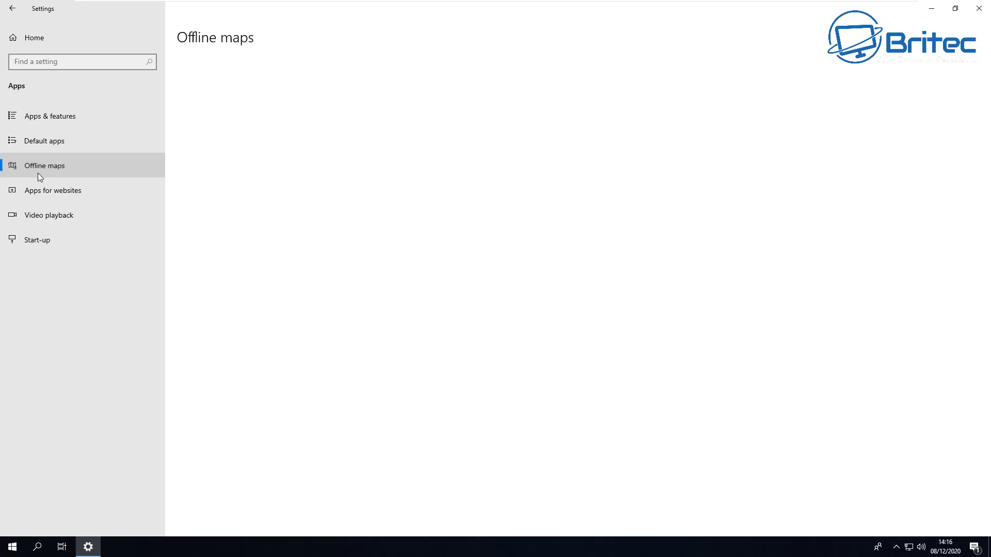
click(36, 181)
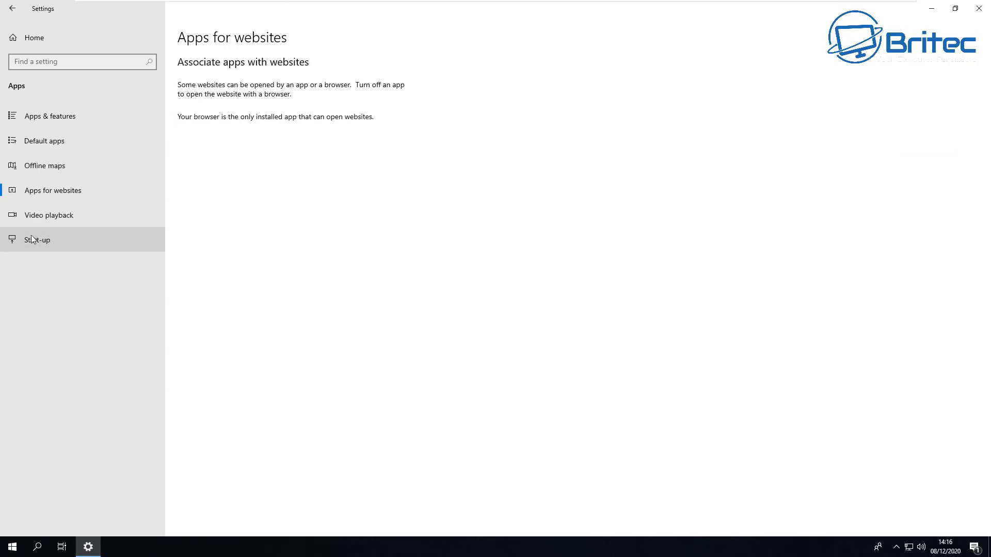
click(37, 216)
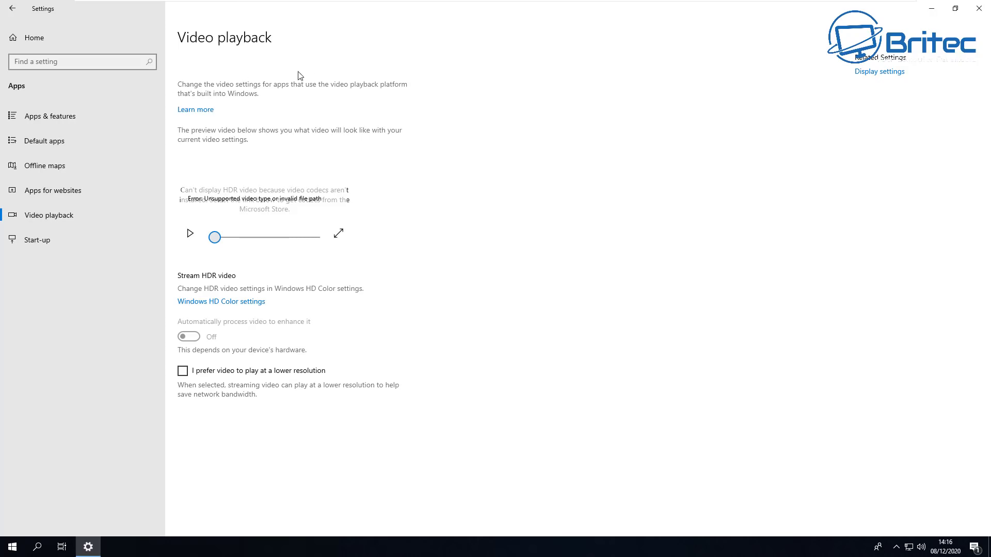
- Browse the Privacy pages (Location, Camera, Account info, Contacts, Email, Tasks), then close Settings
click(8, 8)
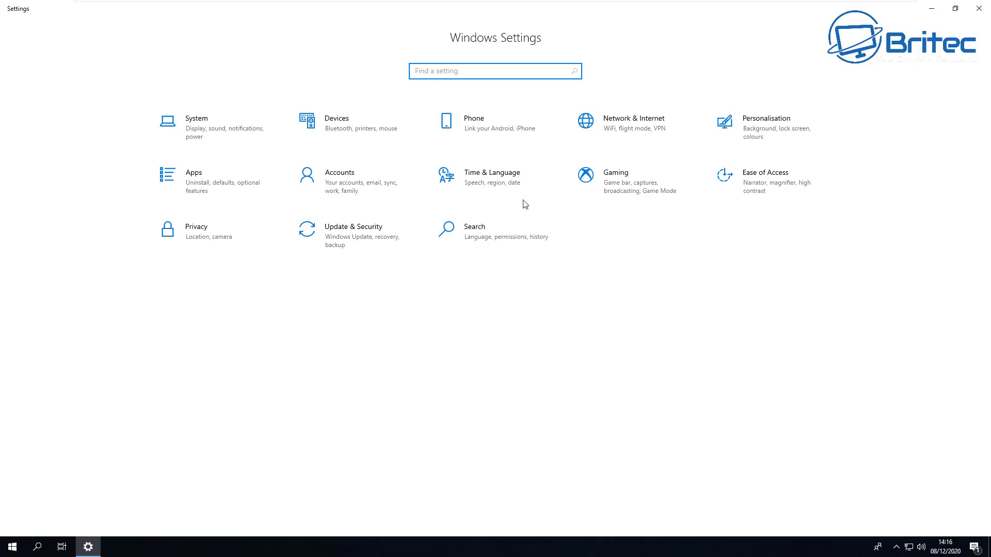
click(198, 241)
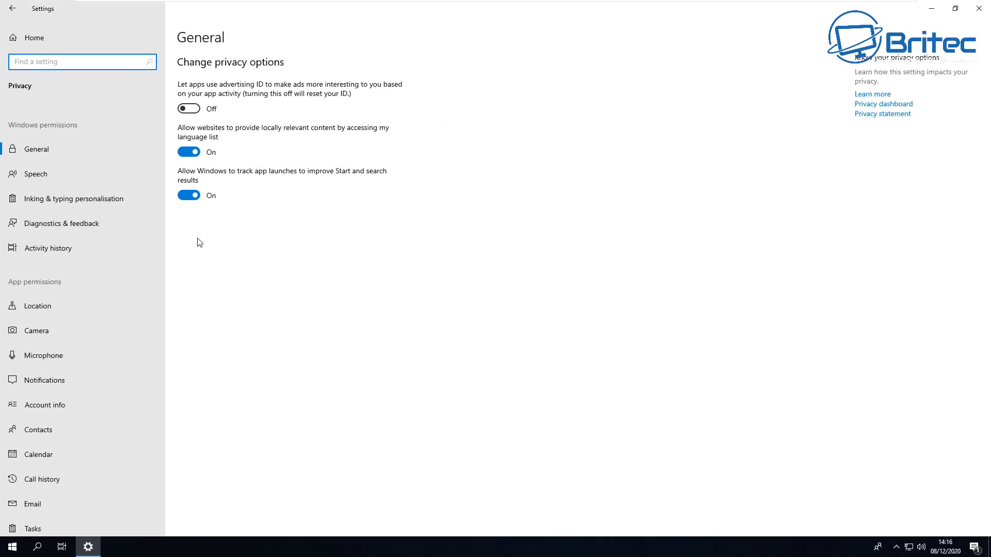
click(52, 312)
click(53, 331)
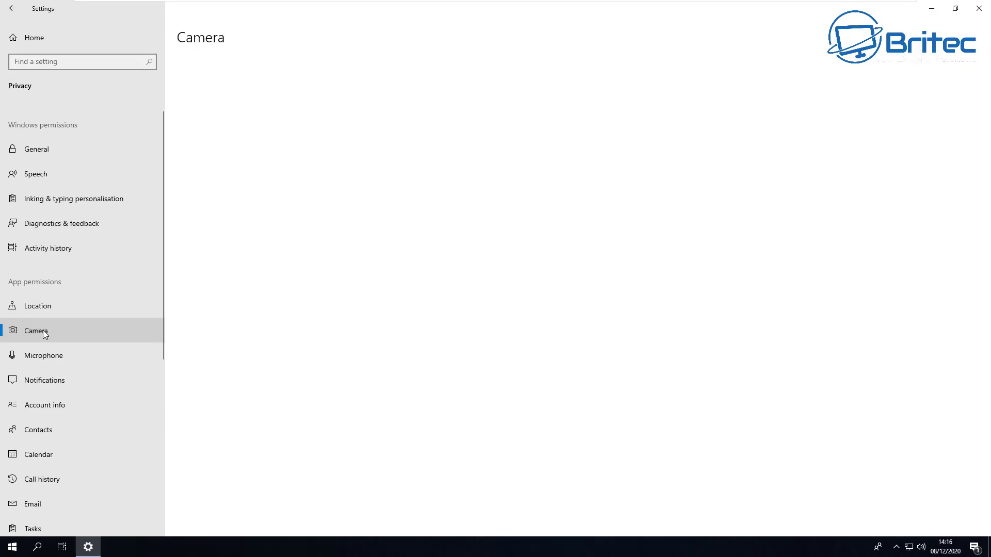
scroll(70, 373, down, 3)
click(48, 270)
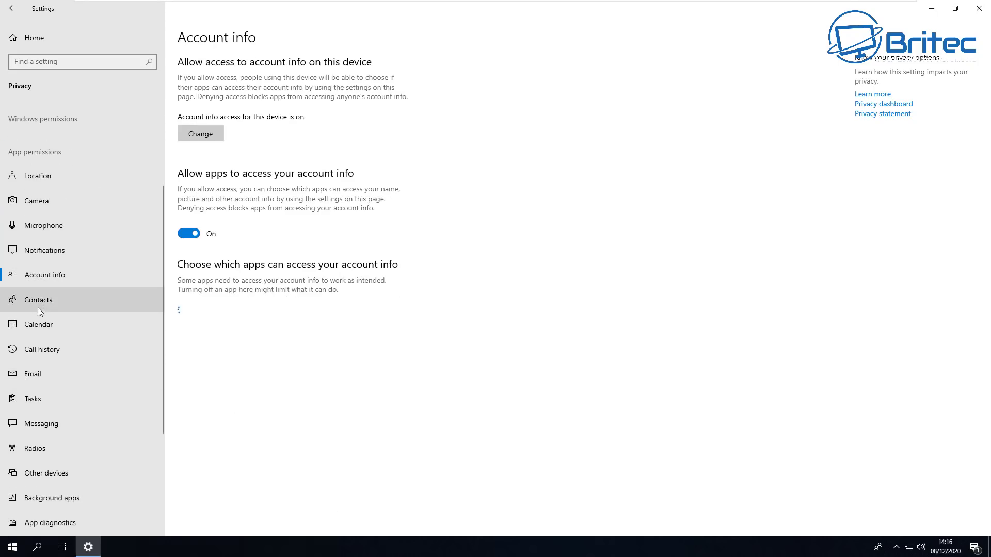
click(38, 304)
click(31, 373)
click(33, 401)
scroll(46, 443, down, 4)
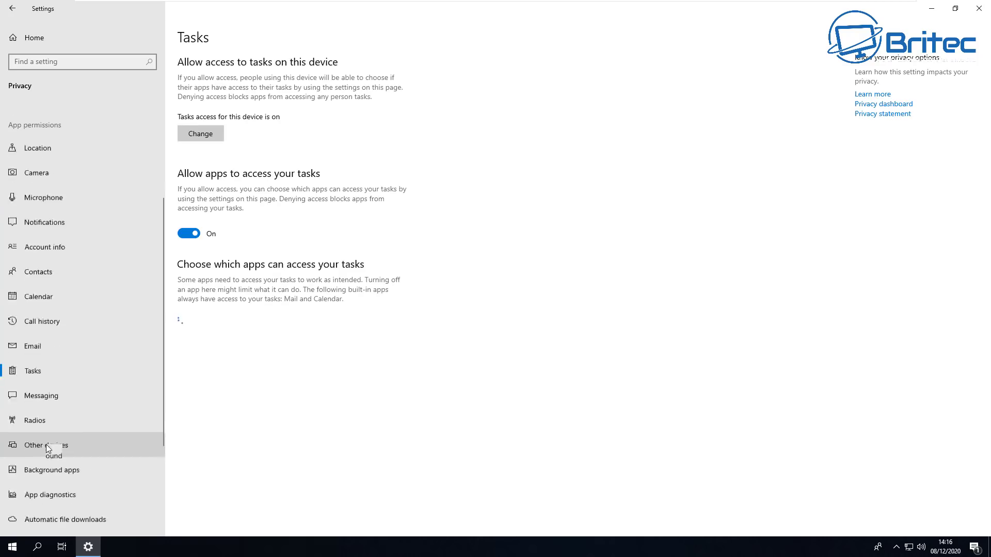
click(979, 13)
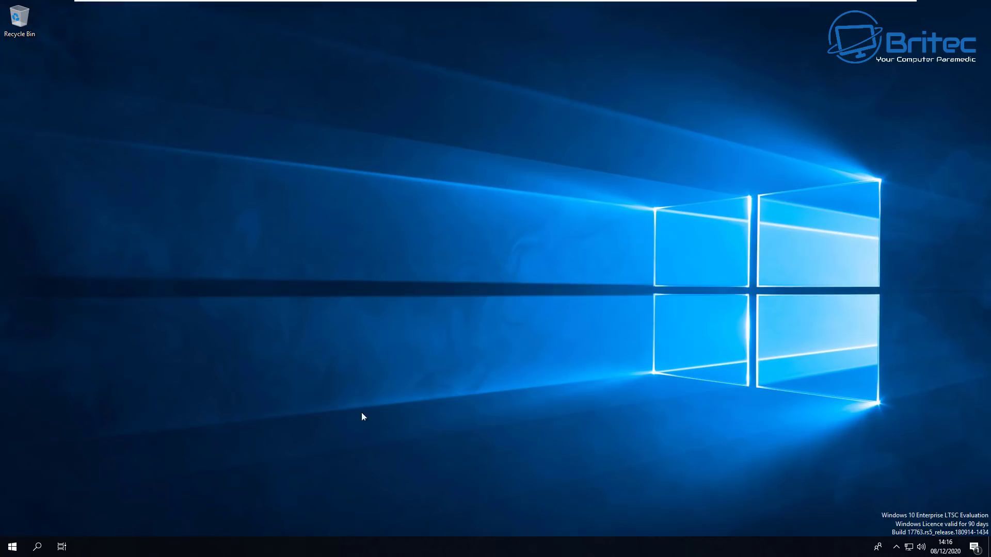
- Launch Task Manager from the taskbar, expand it to full details, and center it on screen
right_click(477, 553)
click(510, 495)
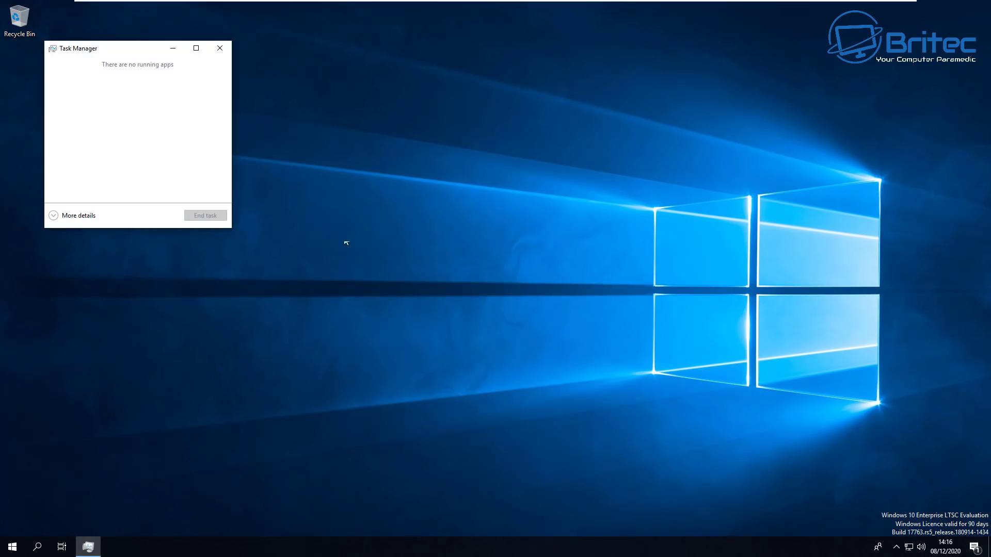
click(53, 216)
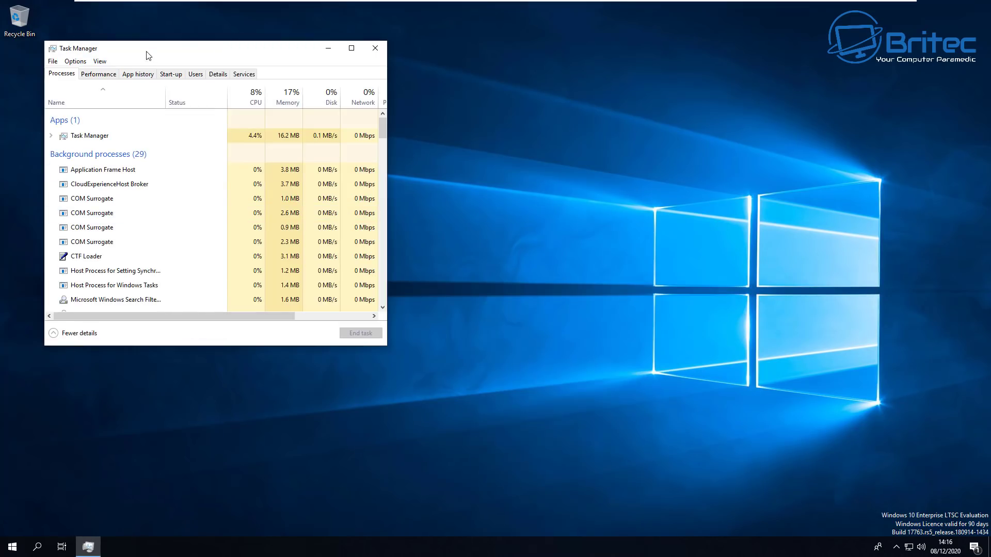
drag(148, 52, 460, 129)
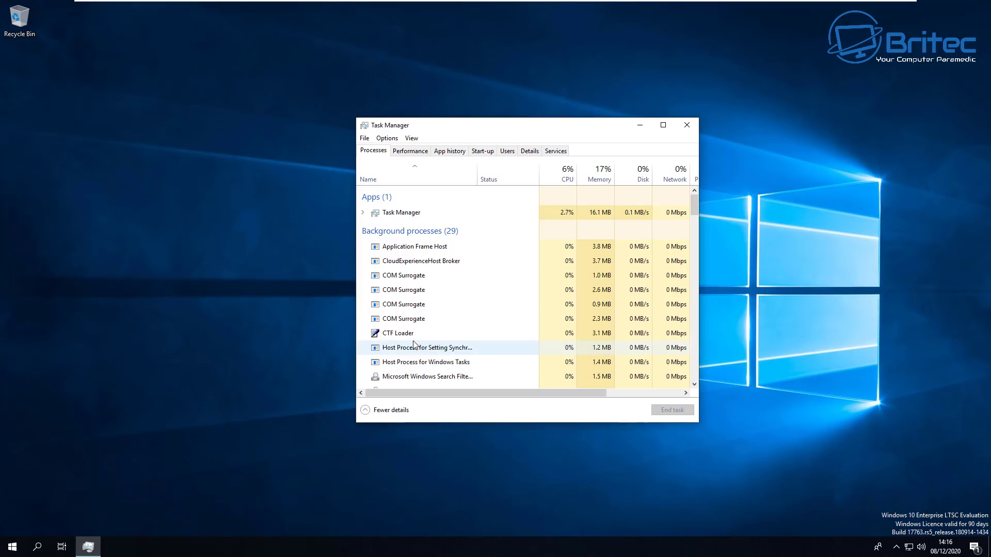
- On the Performance tab, check Memory (1.4/8.0 GB), then show the AMD Ryzen 7 3800X CPU
scroll(458, 352, down, 1)
scroll(460, 320, down, 4)
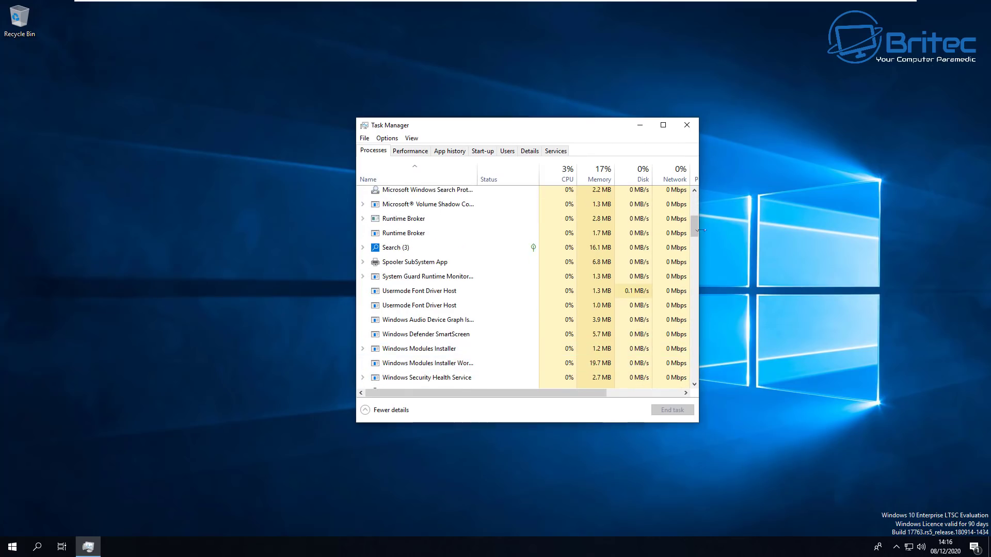
drag(695, 232, 694, 284)
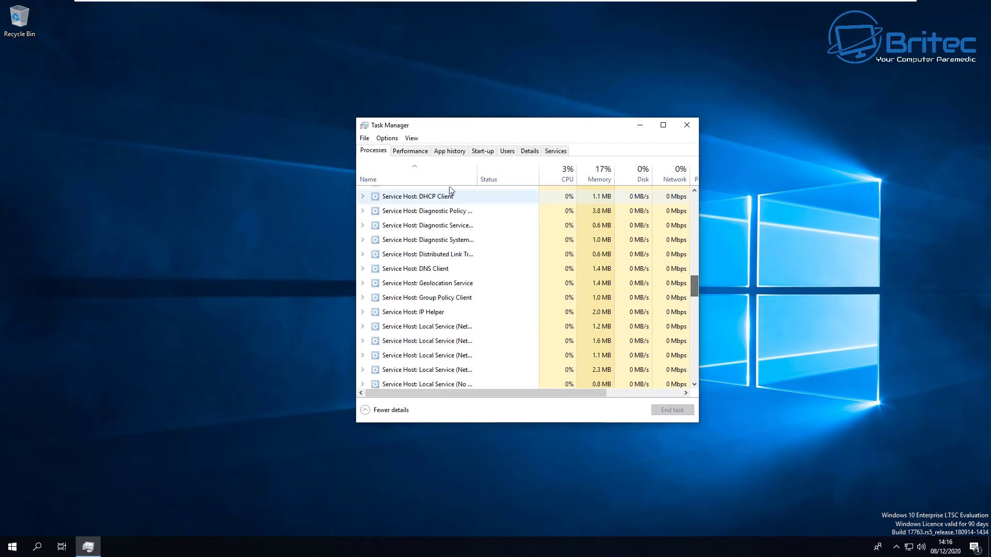
click(412, 150)
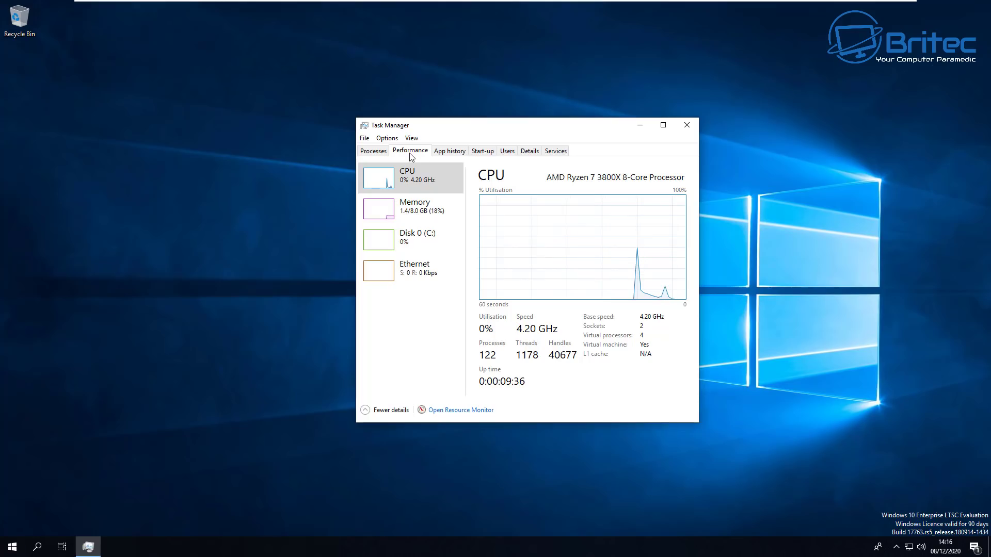
click(414, 214)
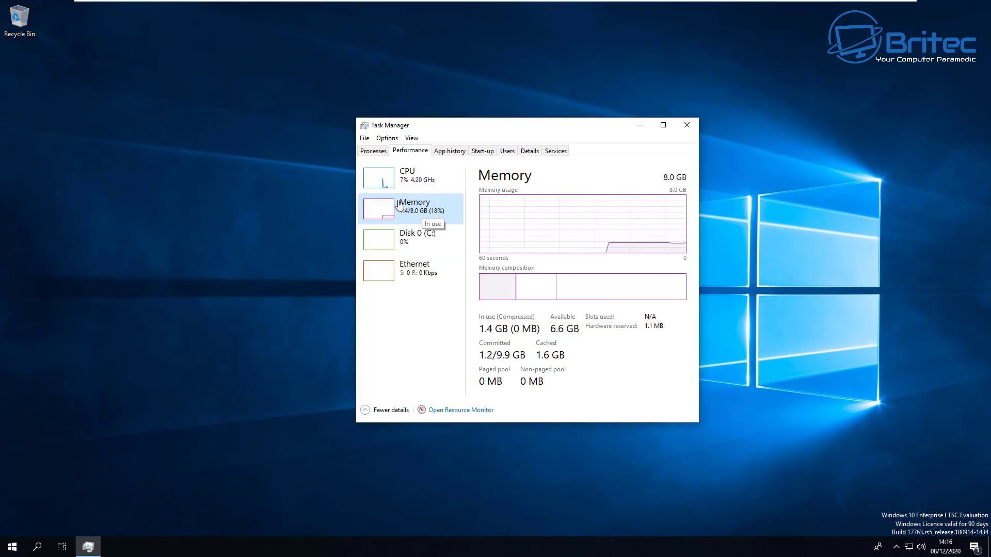
click(393, 178)
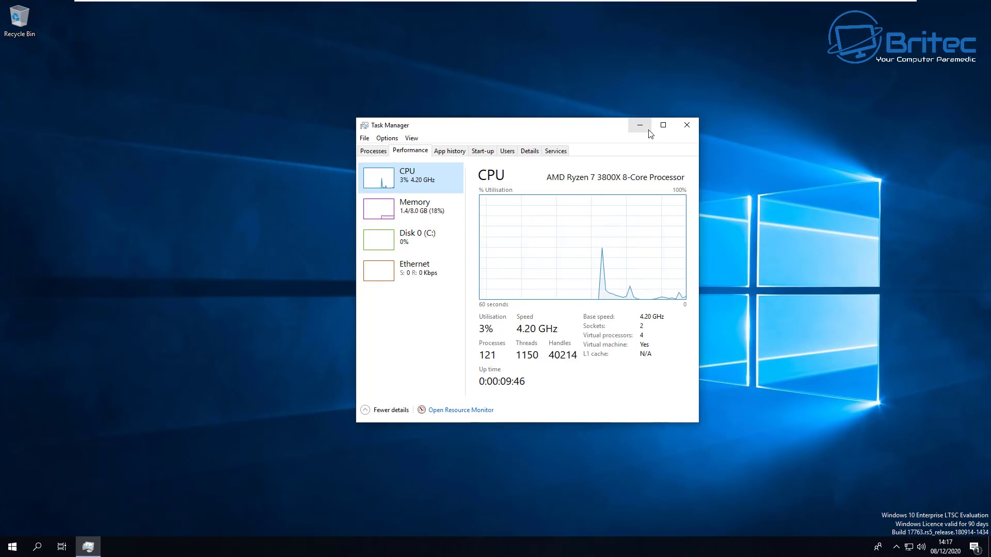